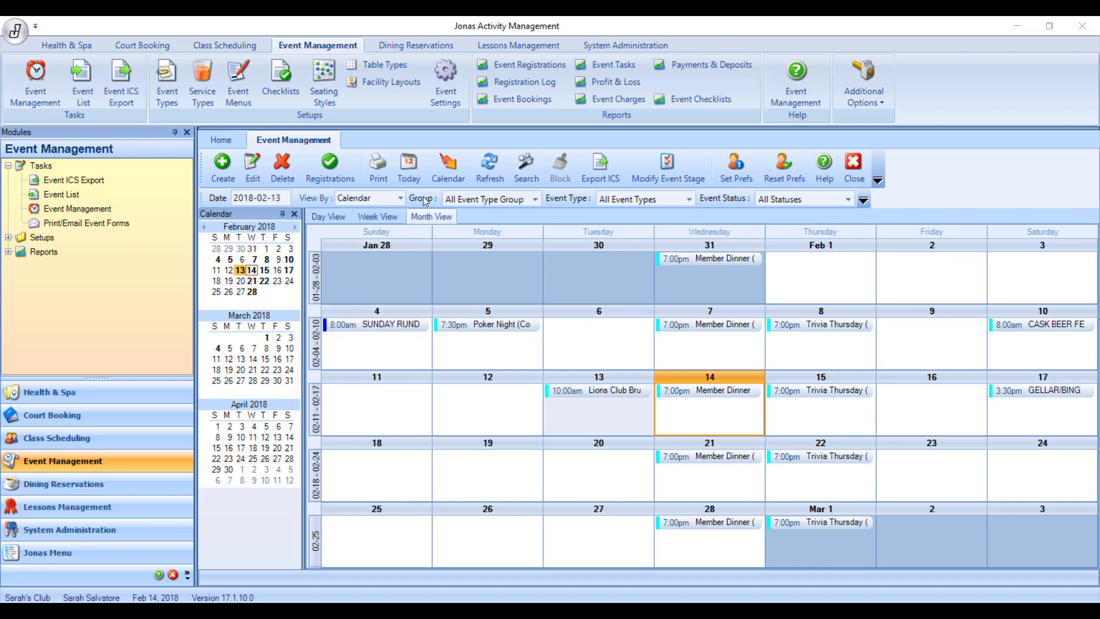
# Open the February 5, 2018 Poker Night event (7:30–11:30 PM) in Event Setup
pyautogui.click(511, 328)
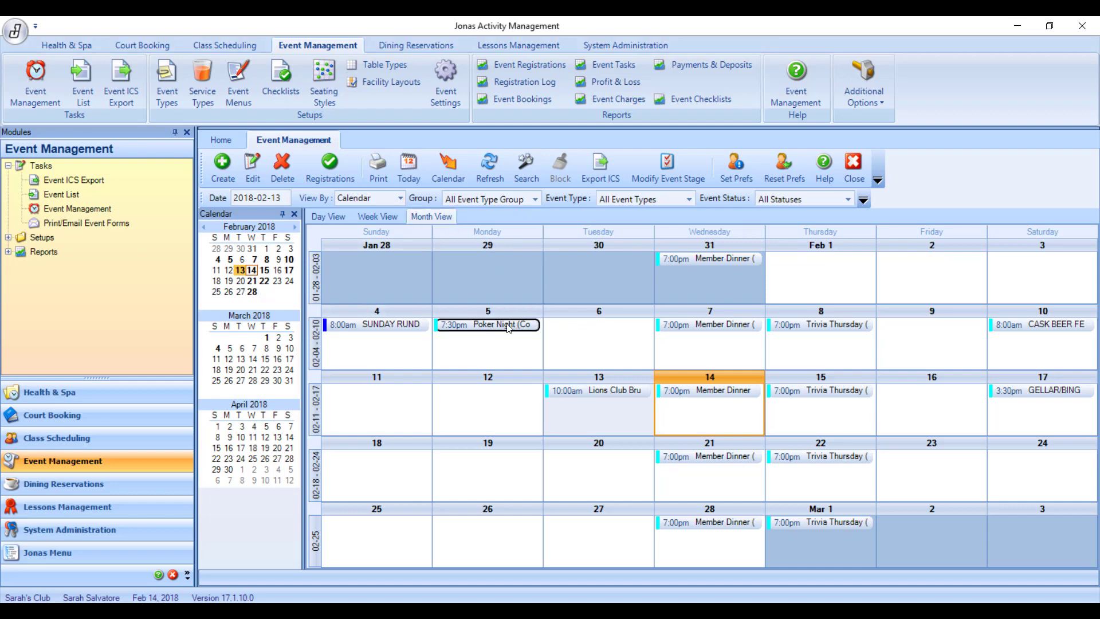
pyautogui.rightClick(468, 328)
pyautogui.click(500, 354)
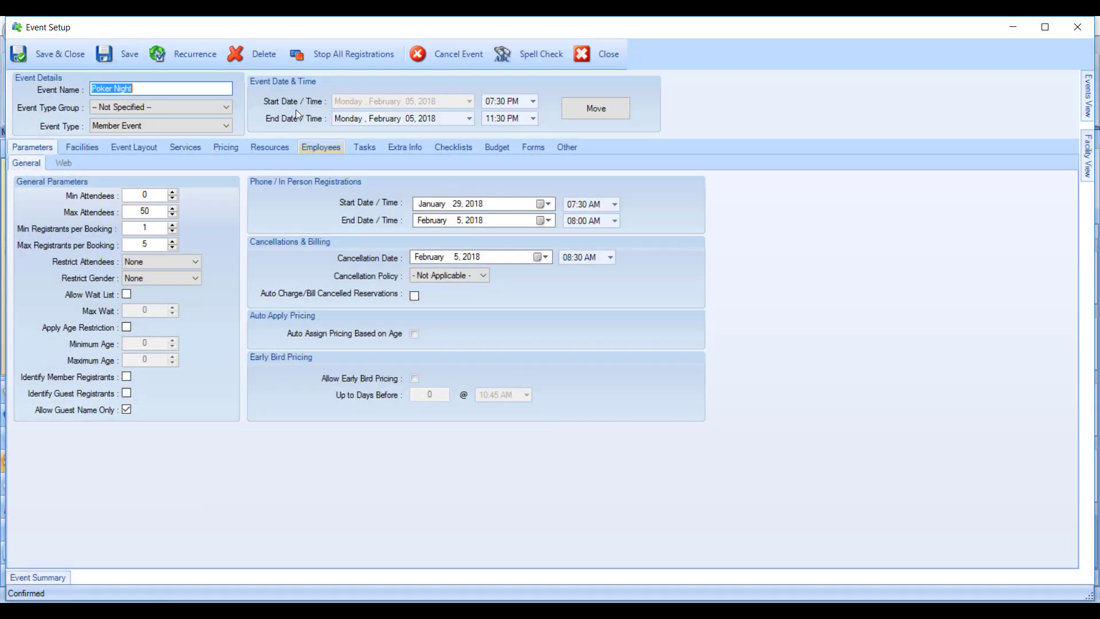
# Open Poker Night's Booking Recurrence and preview the daily, weekday, weekly, monthly and yearly patterns
pyautogui.click(192, 54)
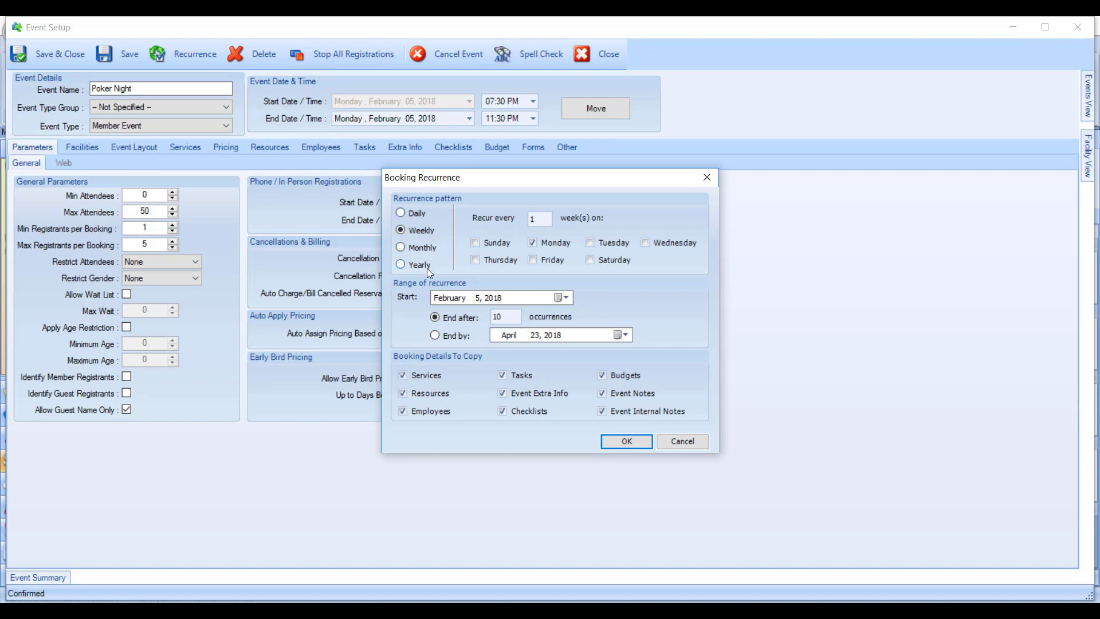
pyautogui.click(418, 213)
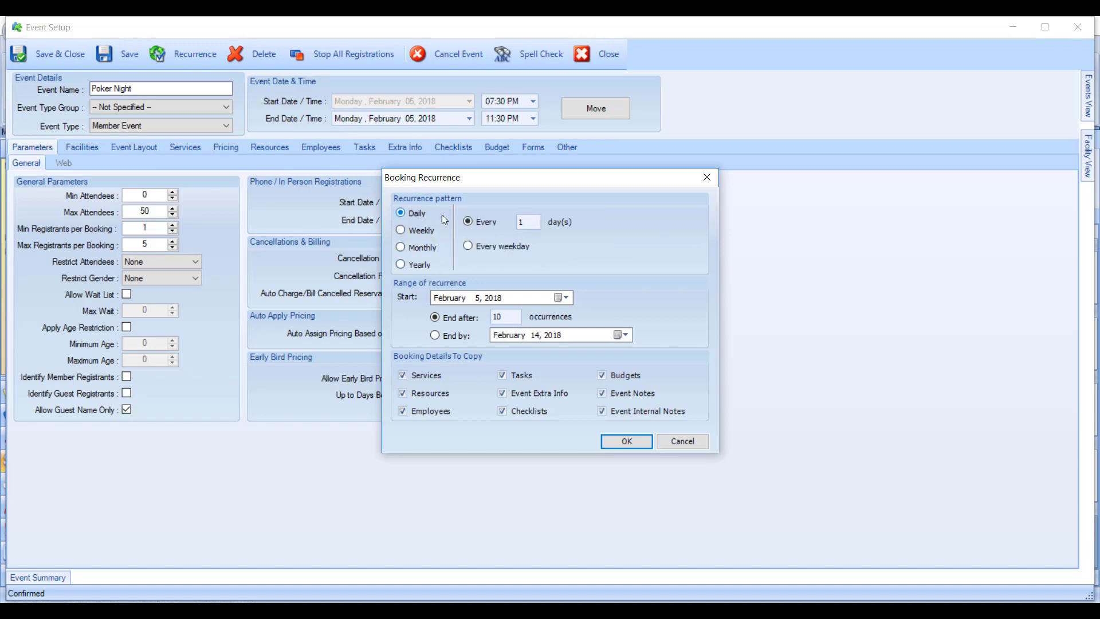
pyautogui.click(530, 225)
pyautogui.click(470, 246)
pyautogui.click(418, 229)
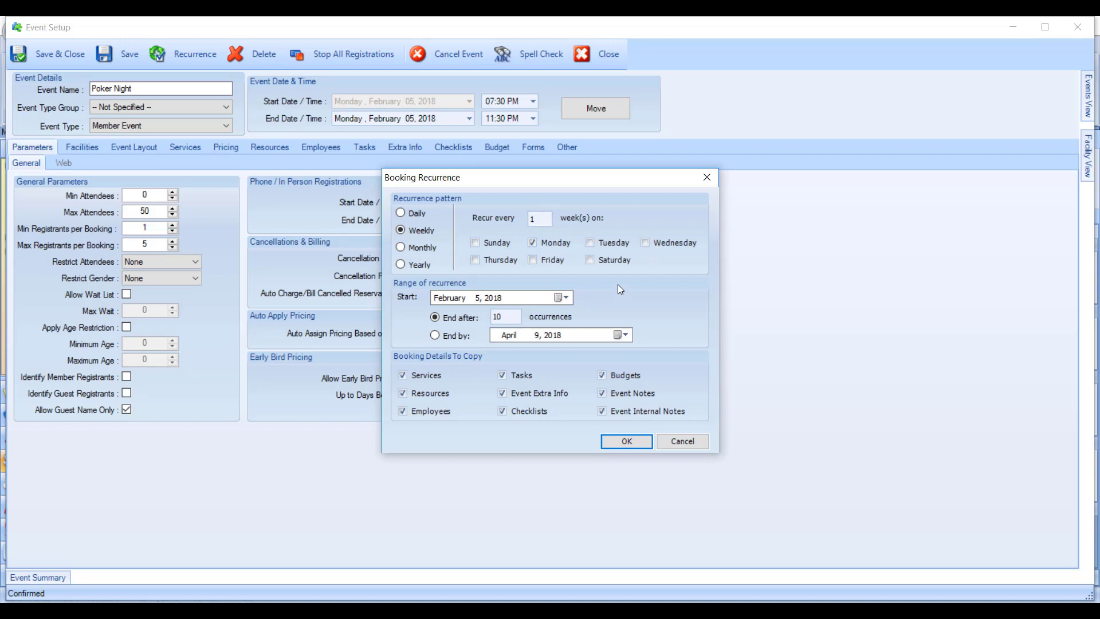
pyautogui.click(417, 247)
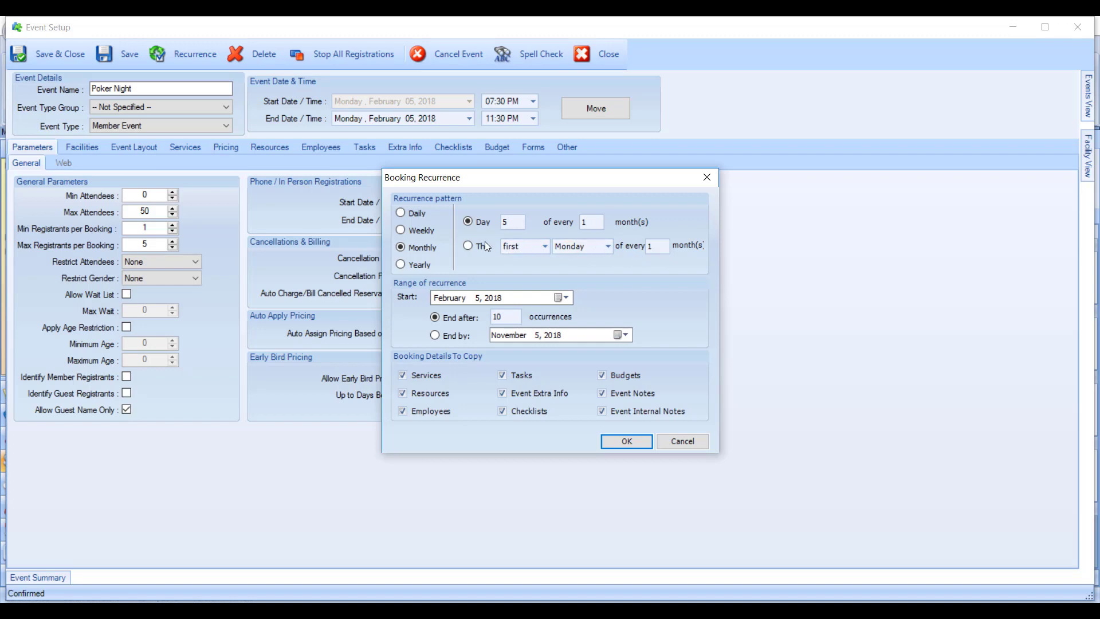
pyautogui.click(413, 266)
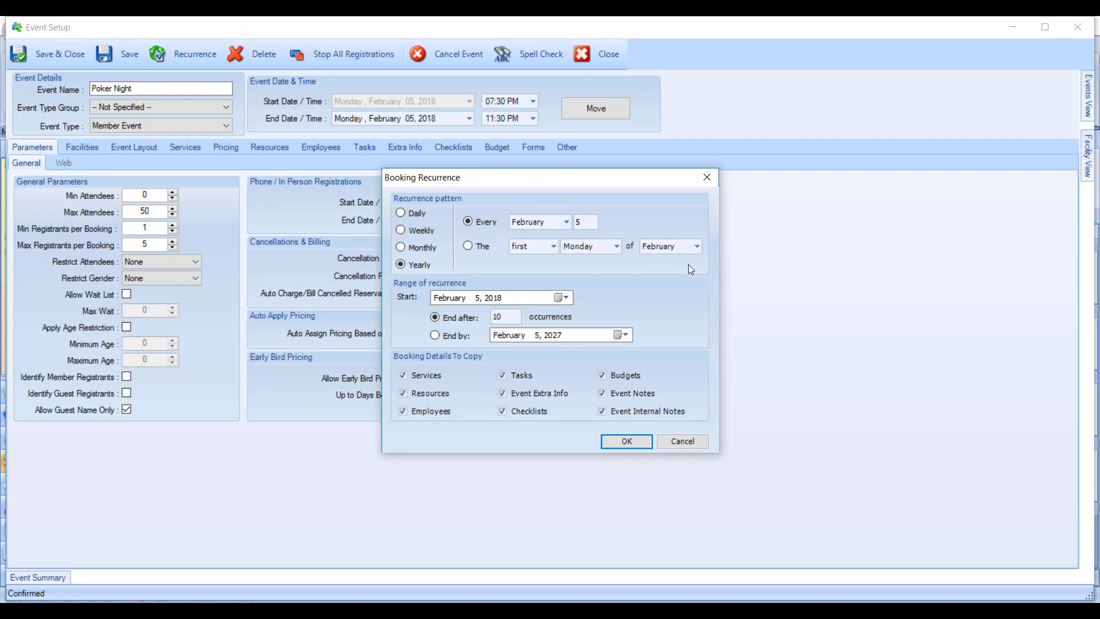
# Make Poker Night repeat weekly on Mondays, ending by December 31, 2018
pyautogui.click(401, 231)
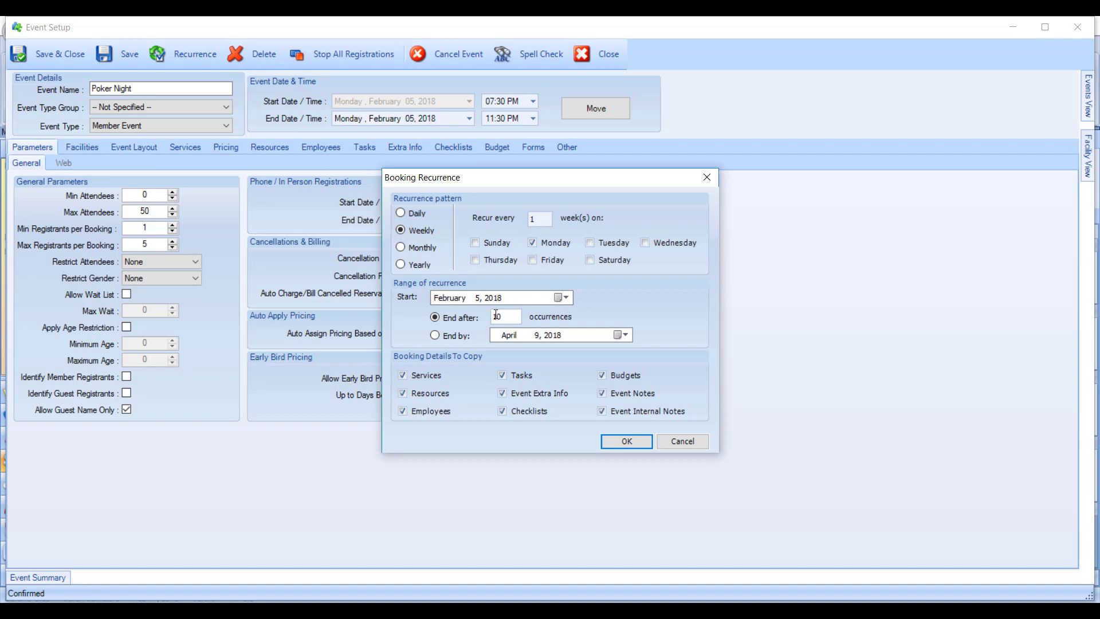
pyautogui.click(445, 336)
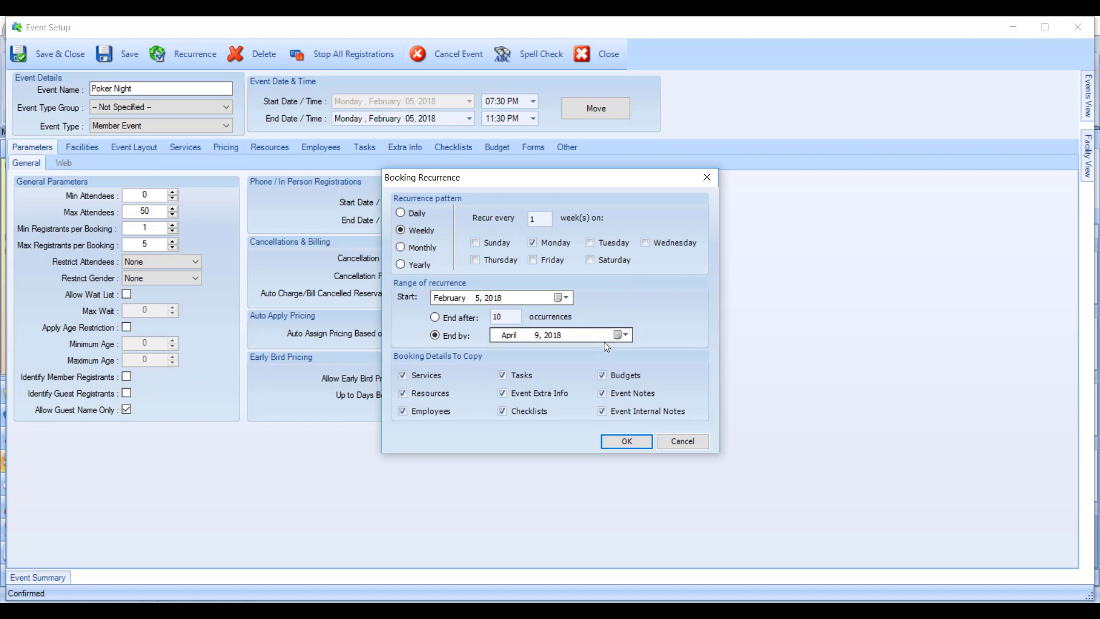
pyautogui.click(620, 334)
pyautogui.click(640, 354)
pyautogui.press('pagedown')
pyautogui.click(613, 424)
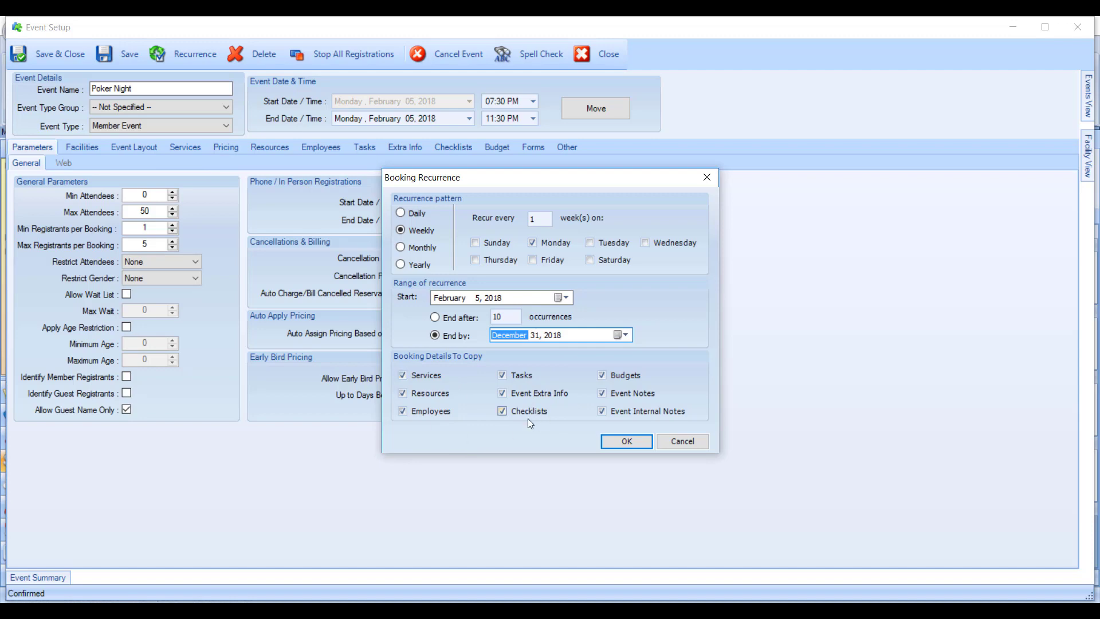
pyautogui.click(626, 440)
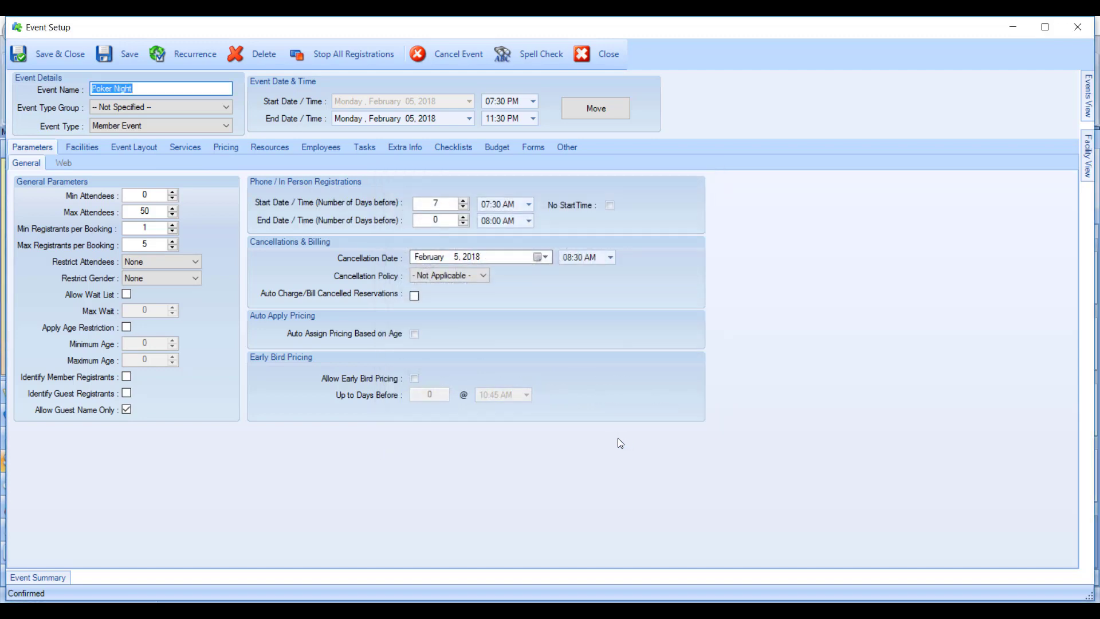
# Save the recurring Poker Night and refresh the calendar to show its weekly dates
pyautogui.click(54, 54)
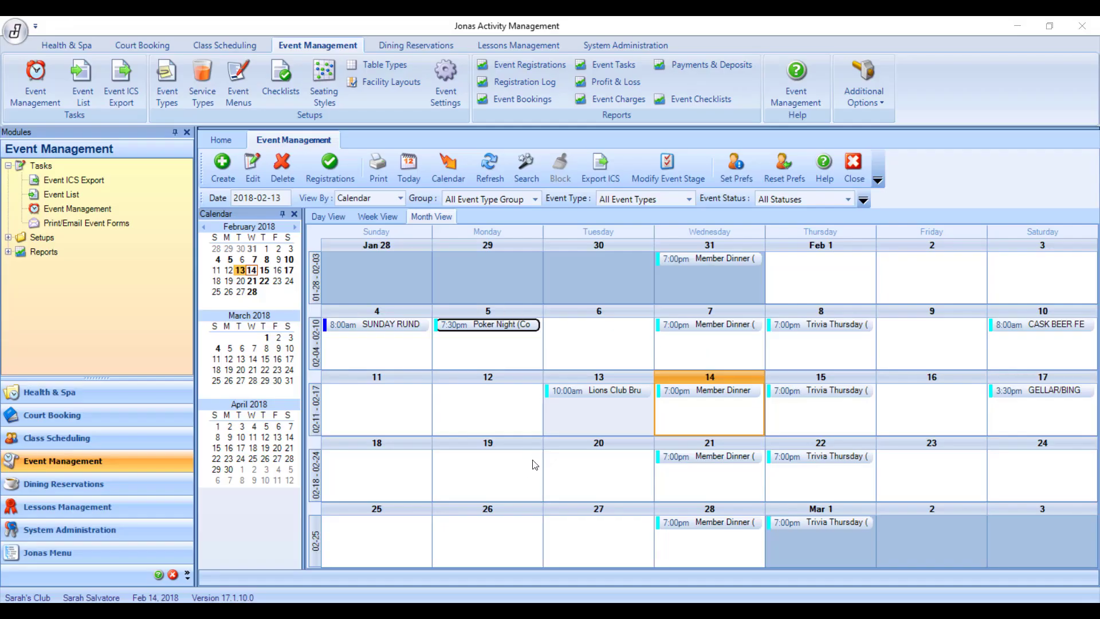
pyautogui.click(490, 166)
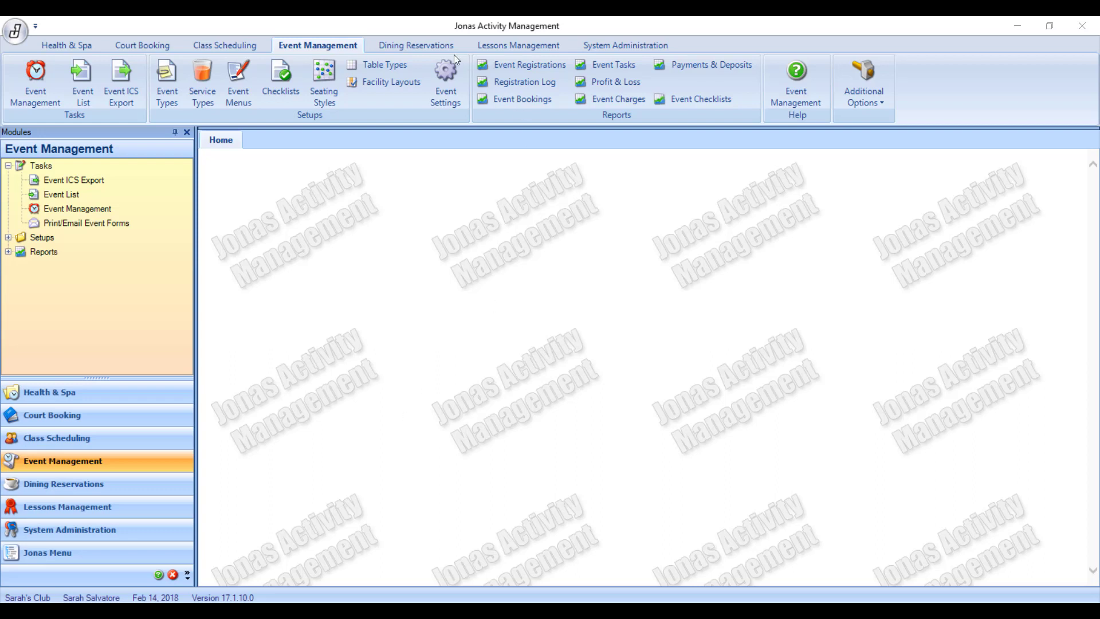
# Open the Event List and select the wedding event row
pyautogui.click(74, 72)
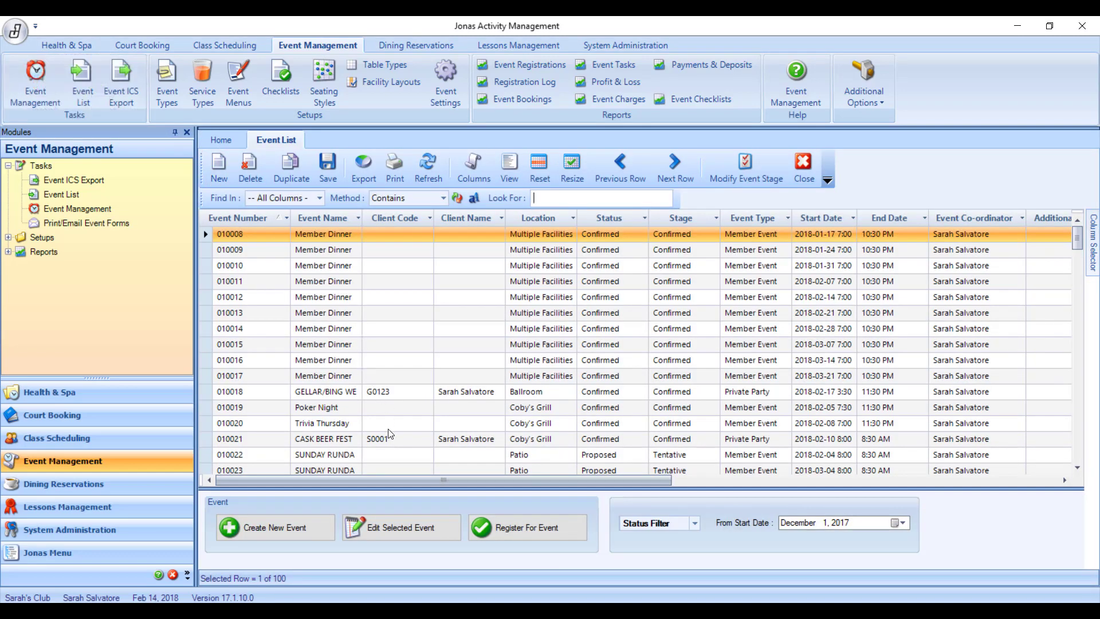
pyautogui.click(363, 393)
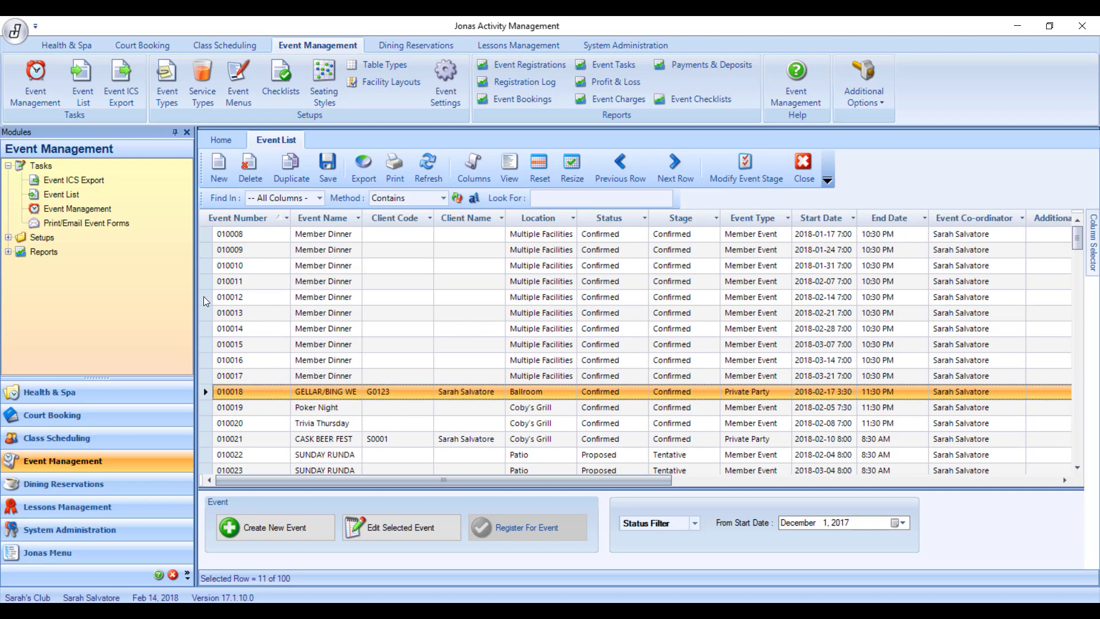
# Duplicate the wedding with new start date 2018-06-23, keeping Ballroom as the facility
pyautogui.click(293, 171)
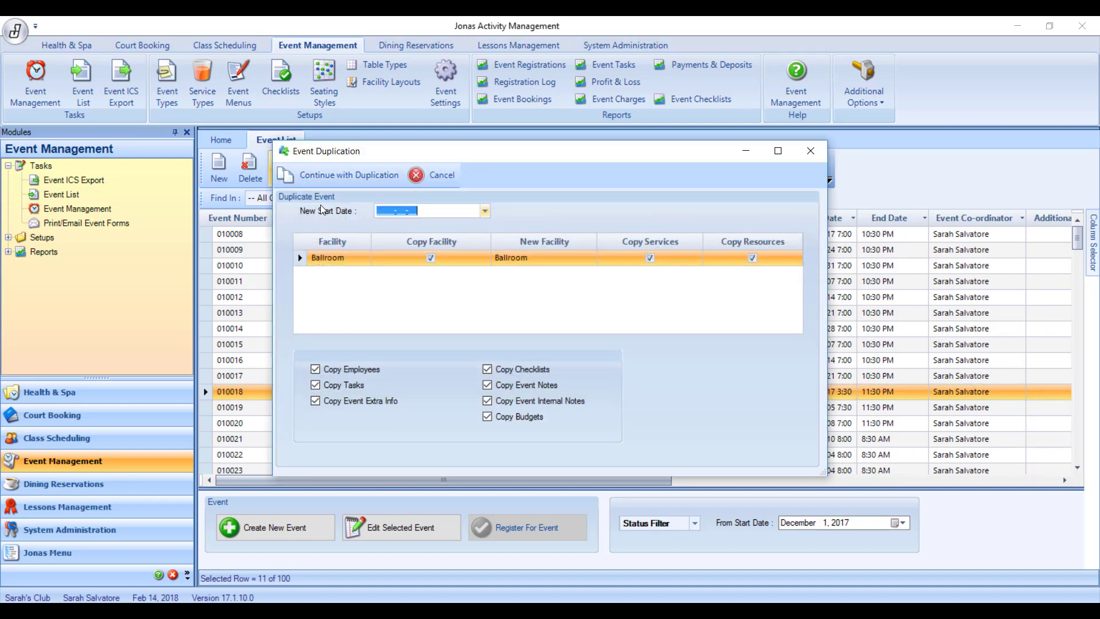
pyautogui.click(485, 211)
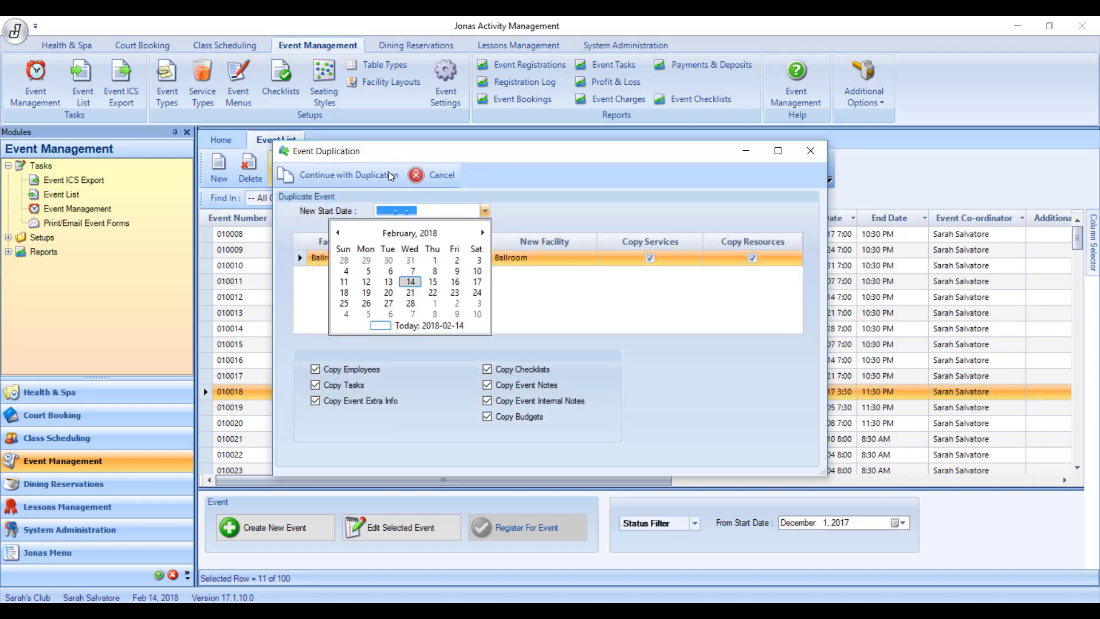
pyautogui.click(482, 232)
pyautogui.click(483, 232)
pyautogui.click(482, 231)
pyautogui.click(482, 232)
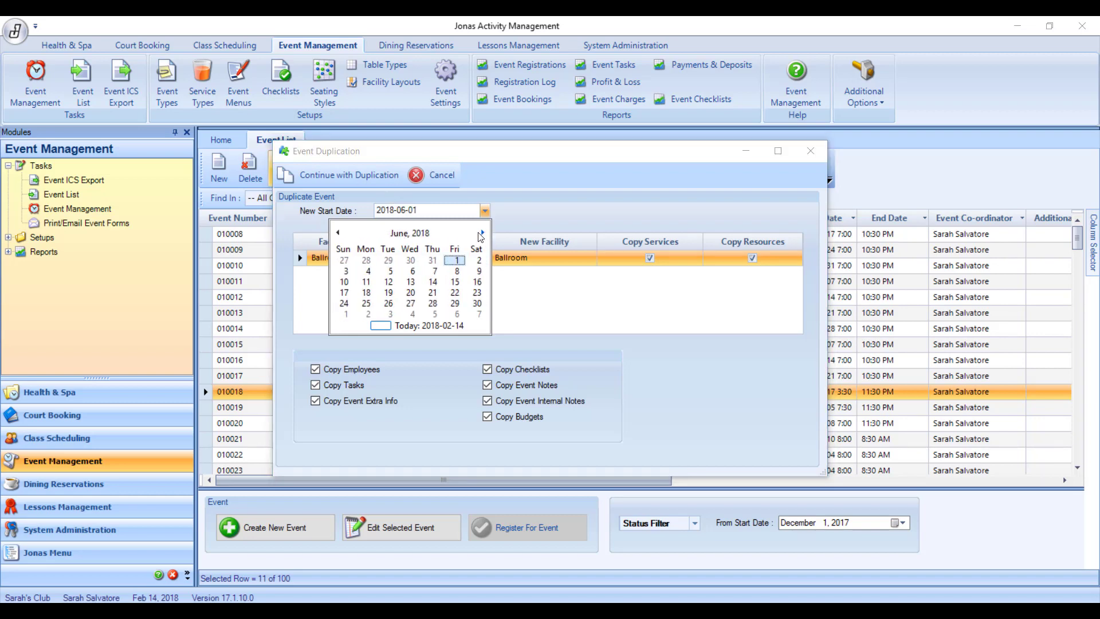
pyautogui.click(477, 293)
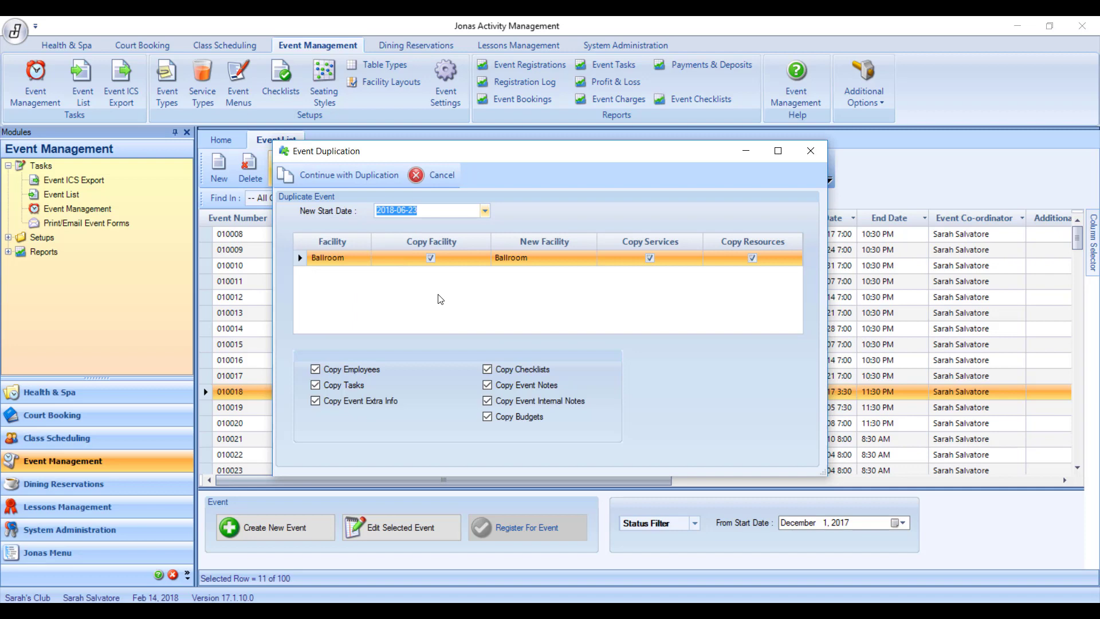
pyautogui.click(308, 260)
pyautogui.click(592, 261)
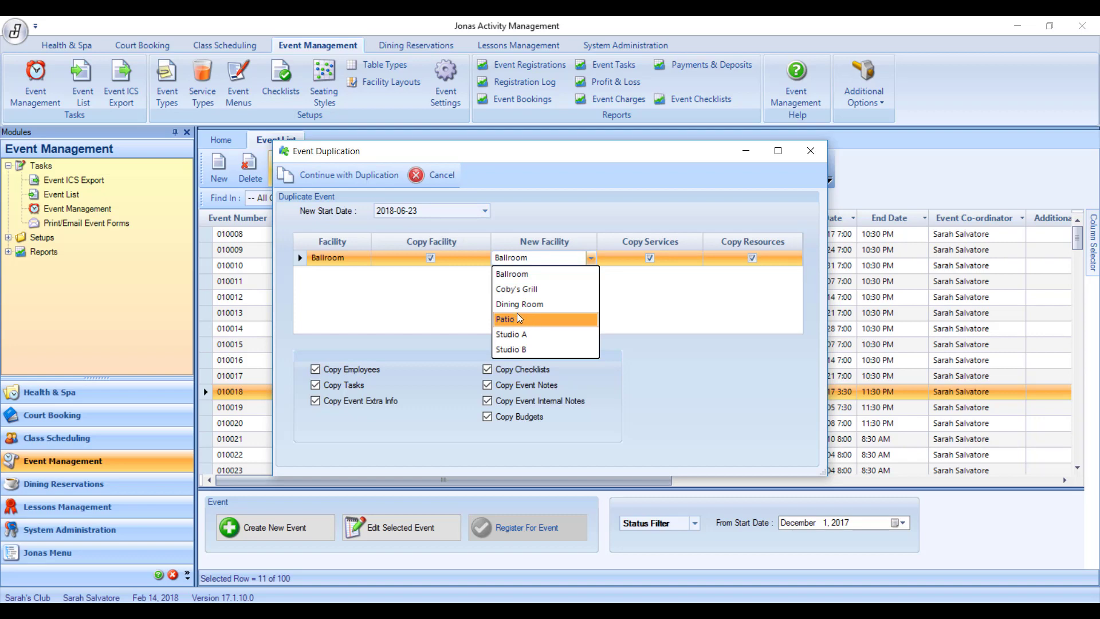
pyautogui.click(590, 258)
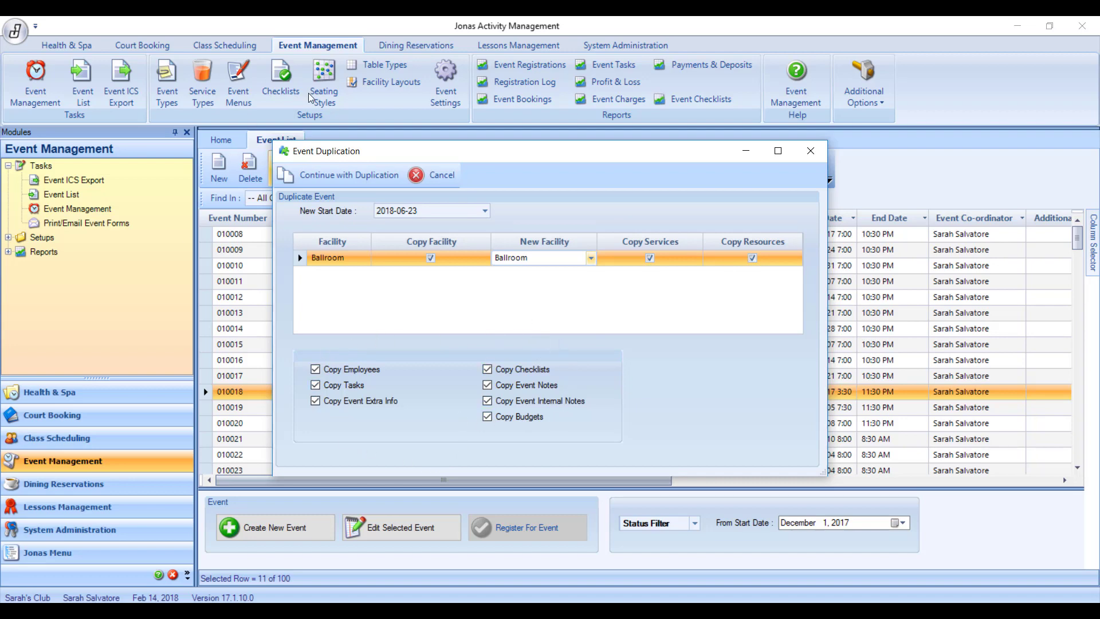
# Create the June 23 wedding copy and review its copied services and linen resources
pyautogui.click(349, 175)
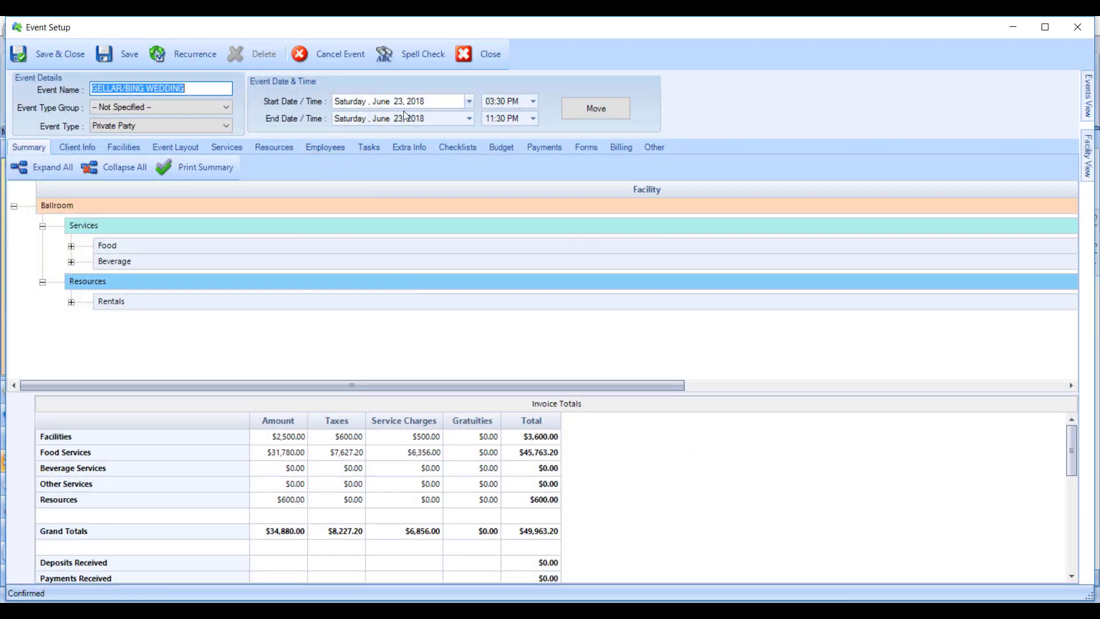
pyautogui.click(227, 146)
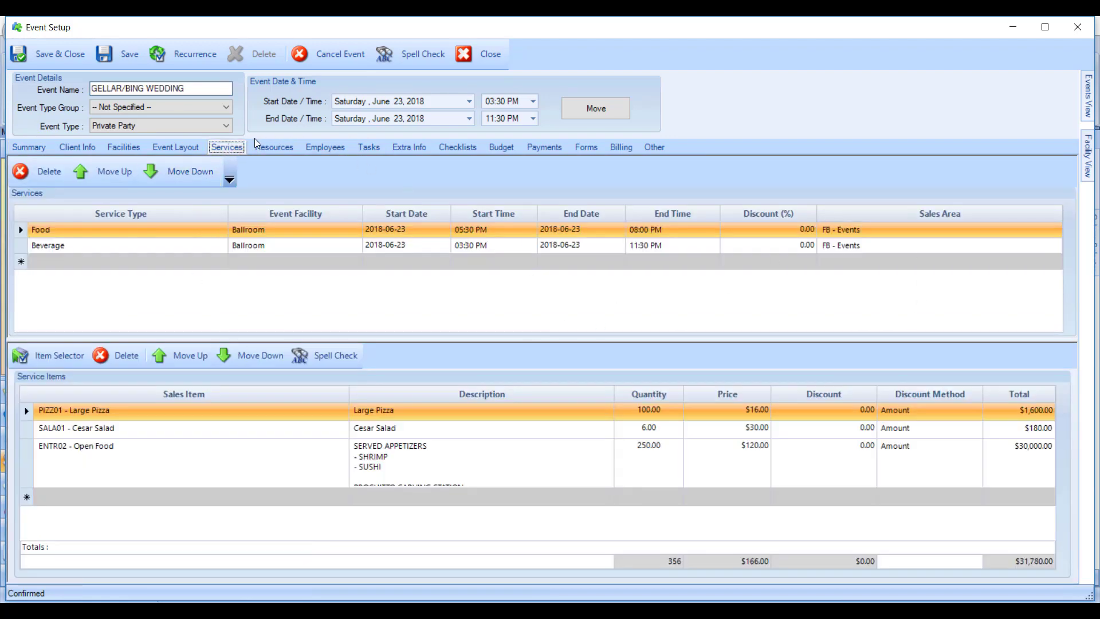
pyautogui.click(257, 146)
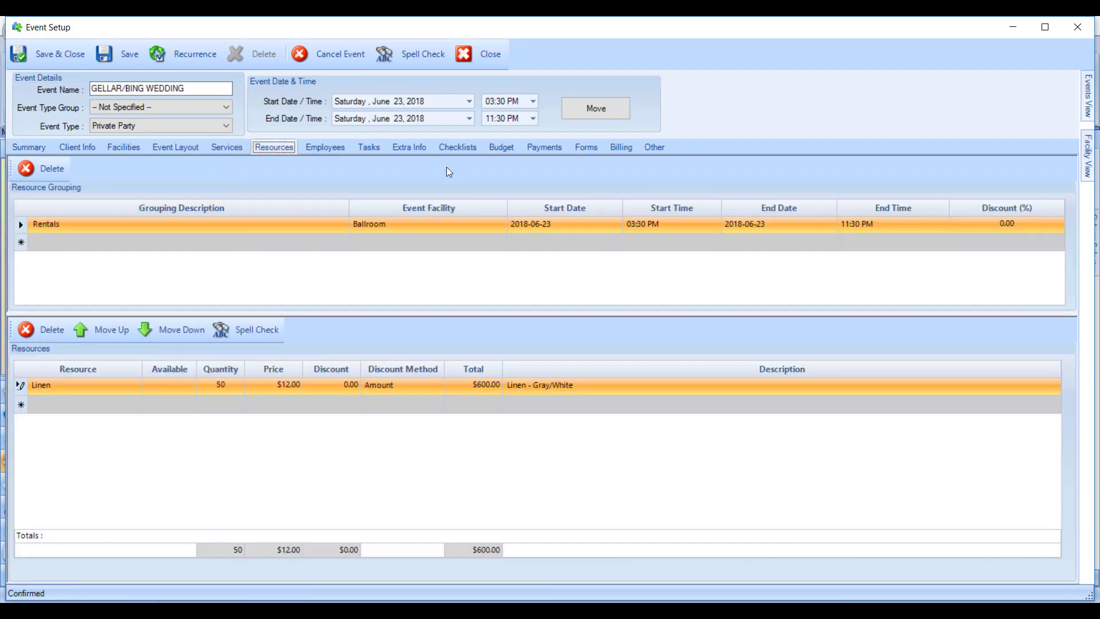